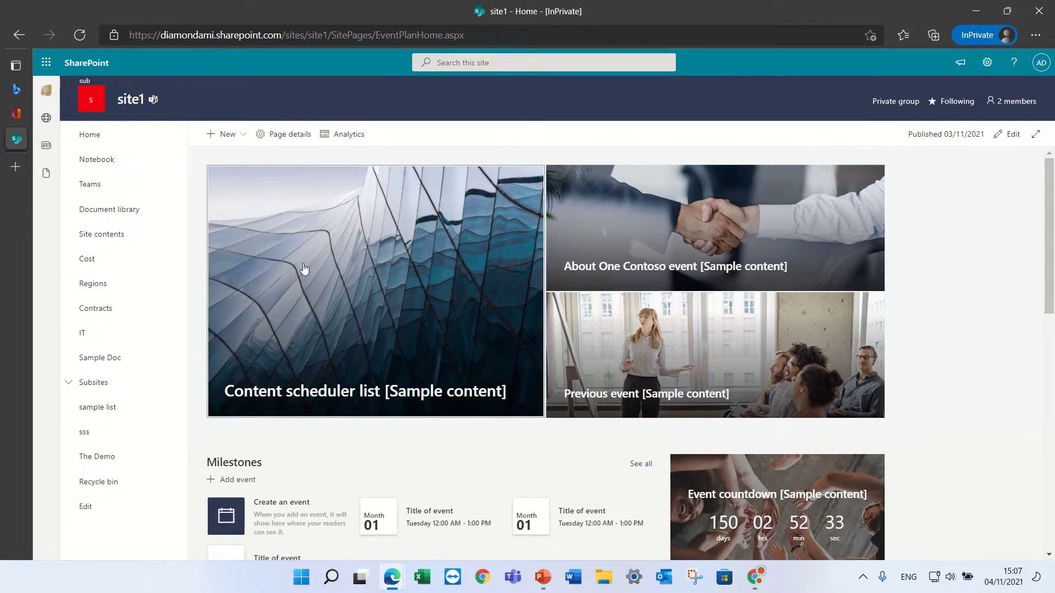
- Create a blank list named 'DEMO' on site1, shown in site navigation
{"action": "left_click", "coordinate": [226, 134]}
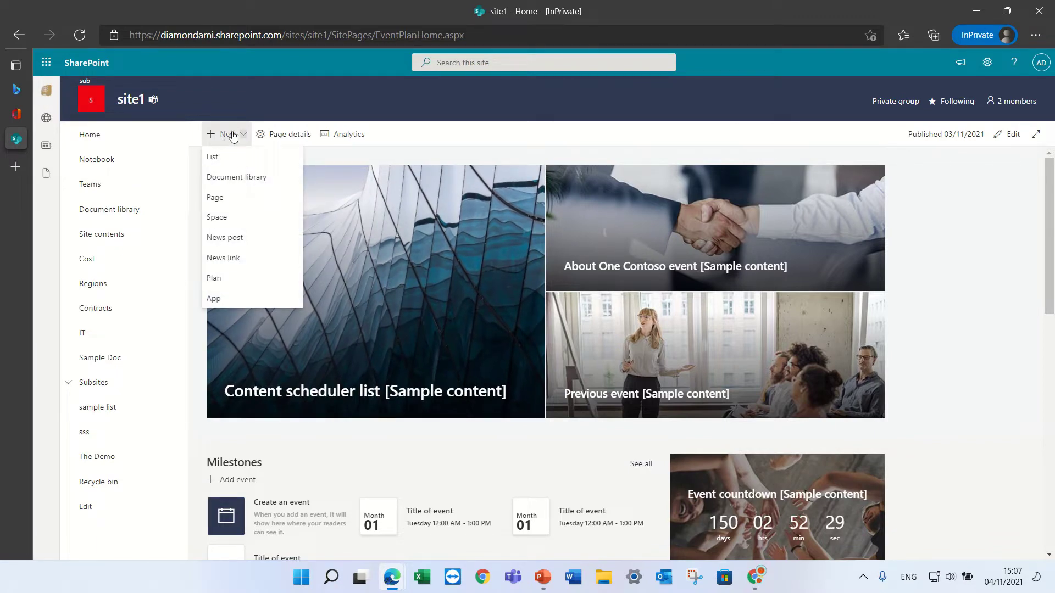
{"action": "left_click", "coordinate": [214, 160]}
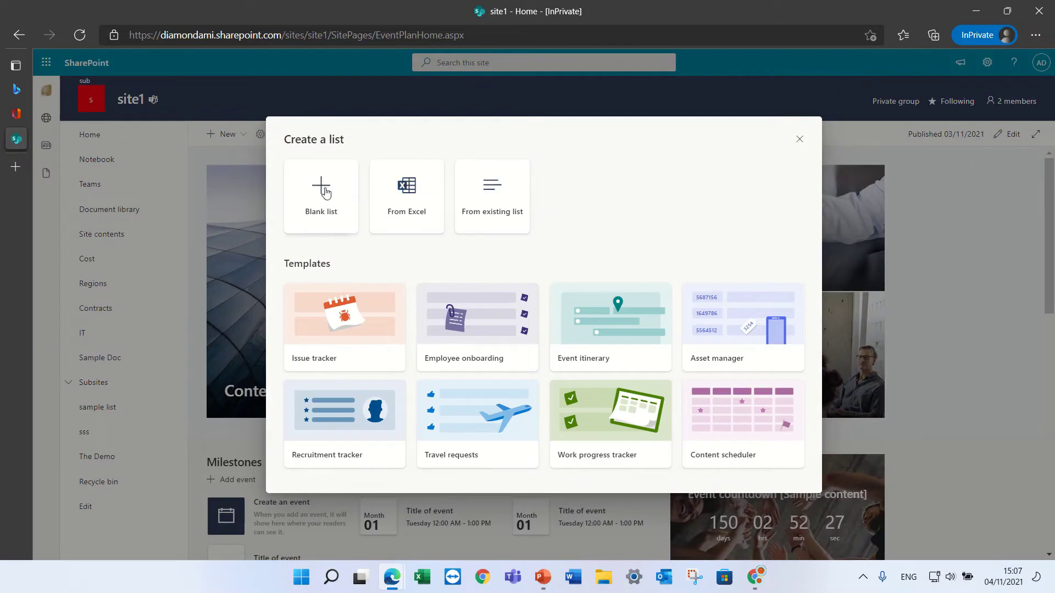
{"action": "left_click", "coordinate": [327, 195]}
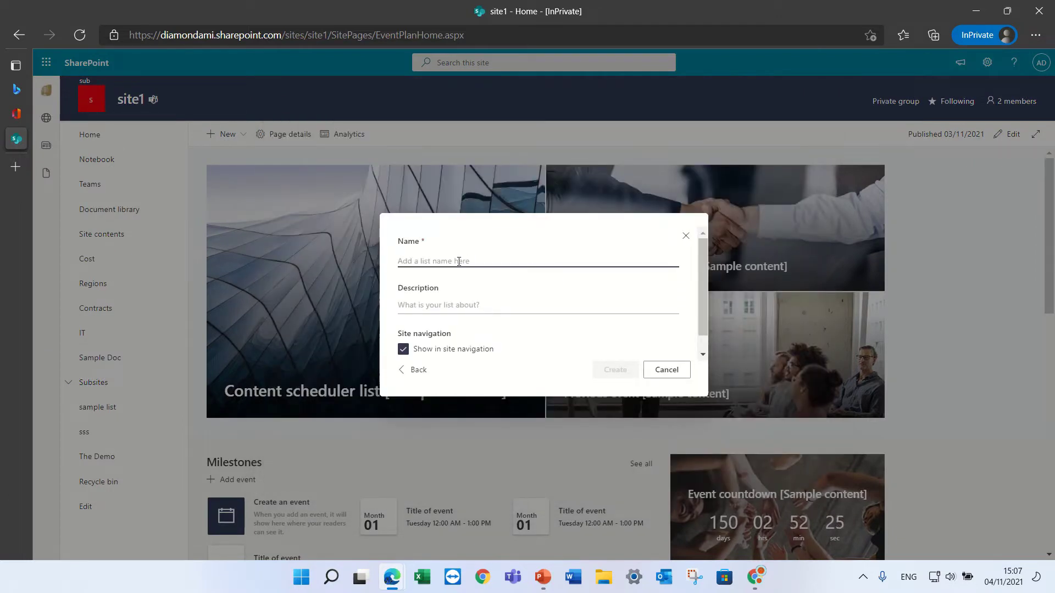
{"action": "type", "text": "DEMO"}
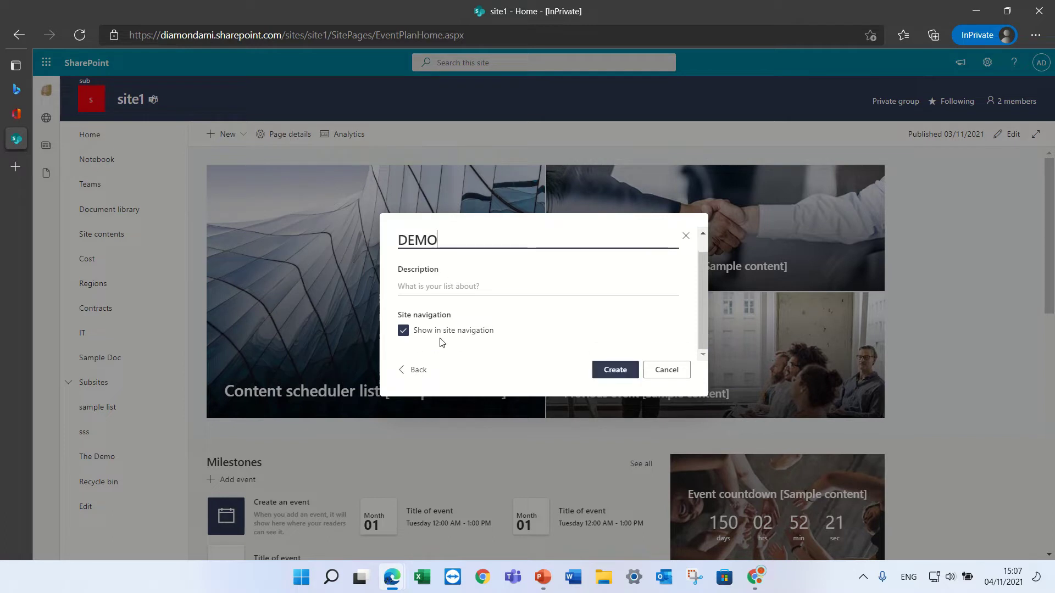
{"action": "left_click", "coordinate": [610, 371]}
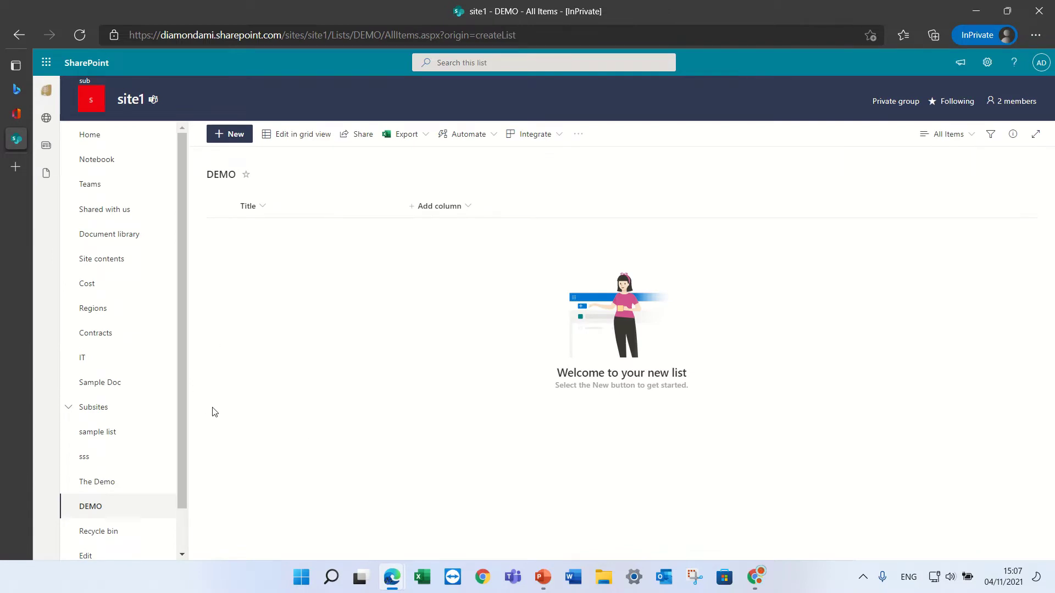
- Add a Multiple lines of text column 'desc1' with Use enhanced rich text turned on
{"action": "left_click", "coordinate": [450, 207]}
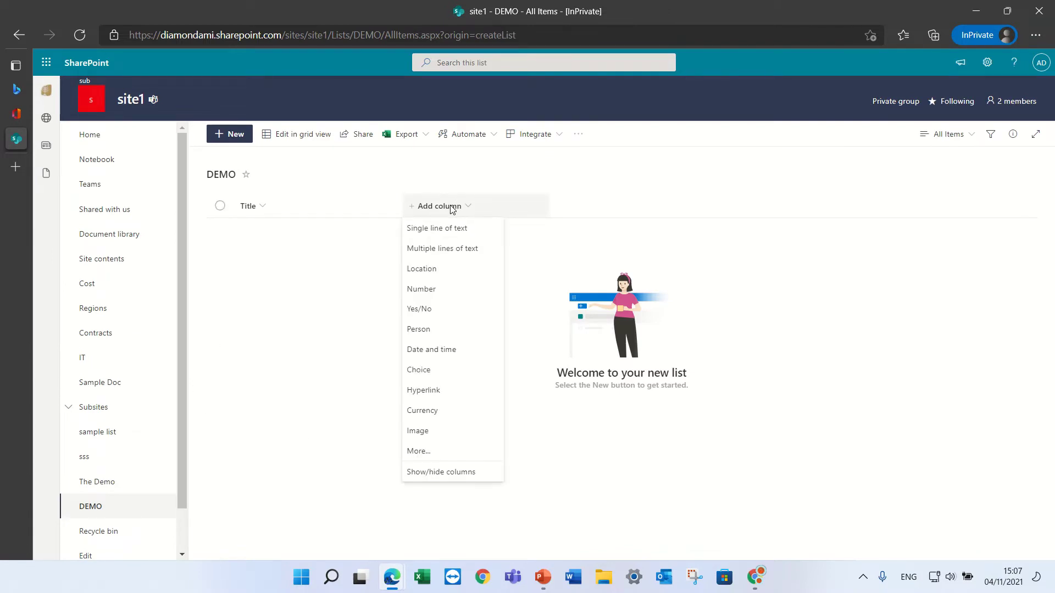
{"action": "left_click", "coordinate": [454, 256]}
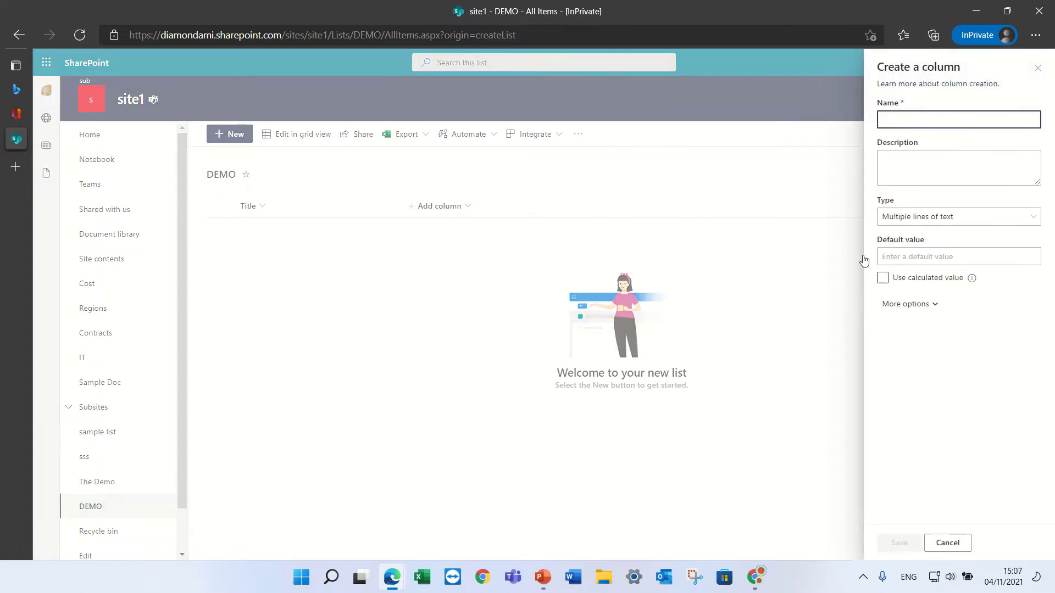
{"action": "left_click", "coordinate": [930, 117]}
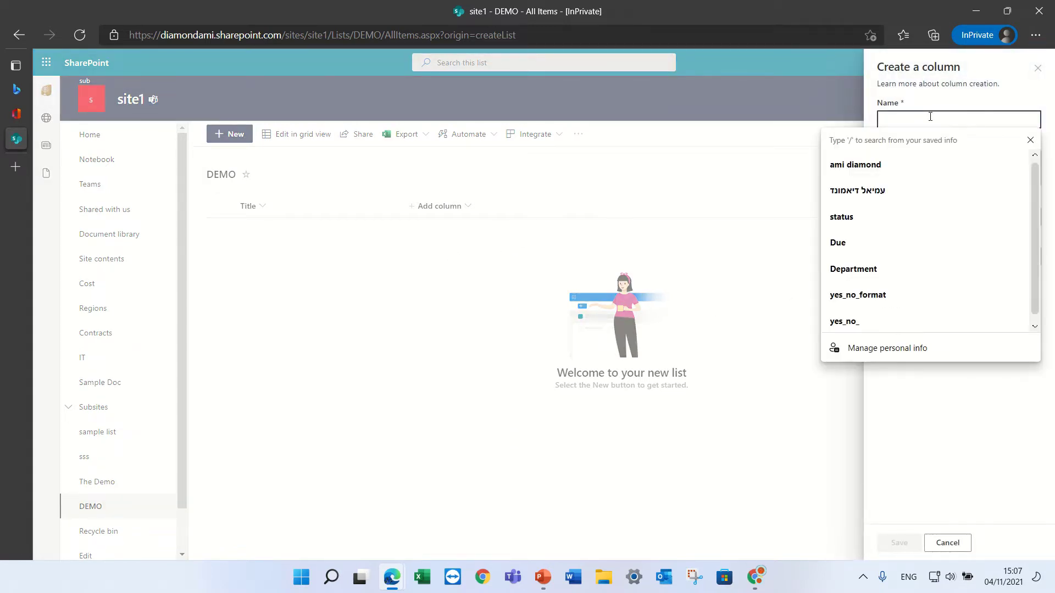
{"action": "type", "text": "desc1"}
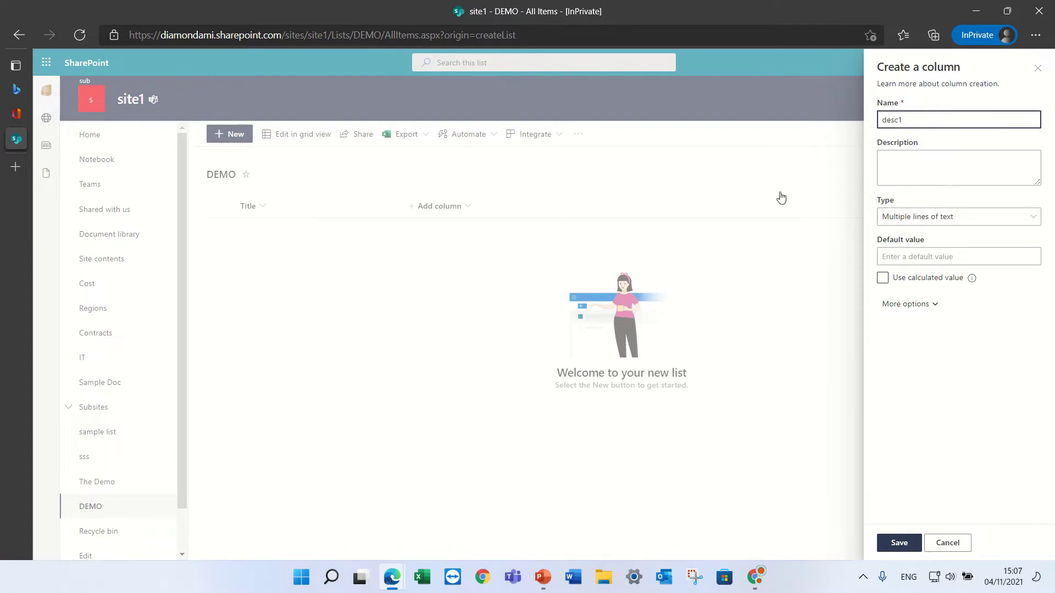
{"action": "left_click", "coordinate": [917, 305]}
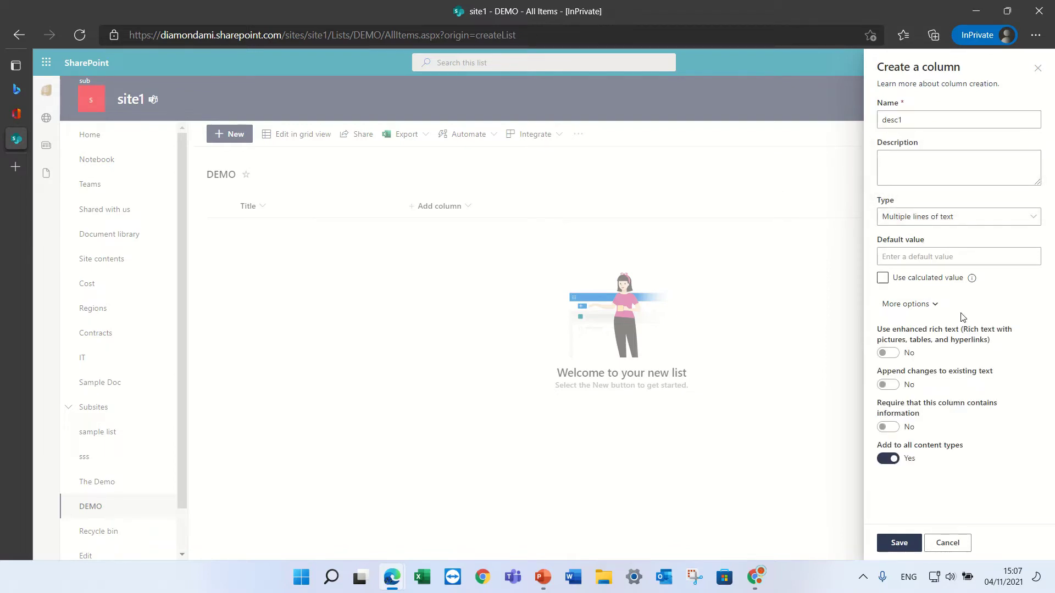
{"action": "left_click", "coordinate": [887, 353]}
{"action": "left_click", "coordinate": [899, 543]}
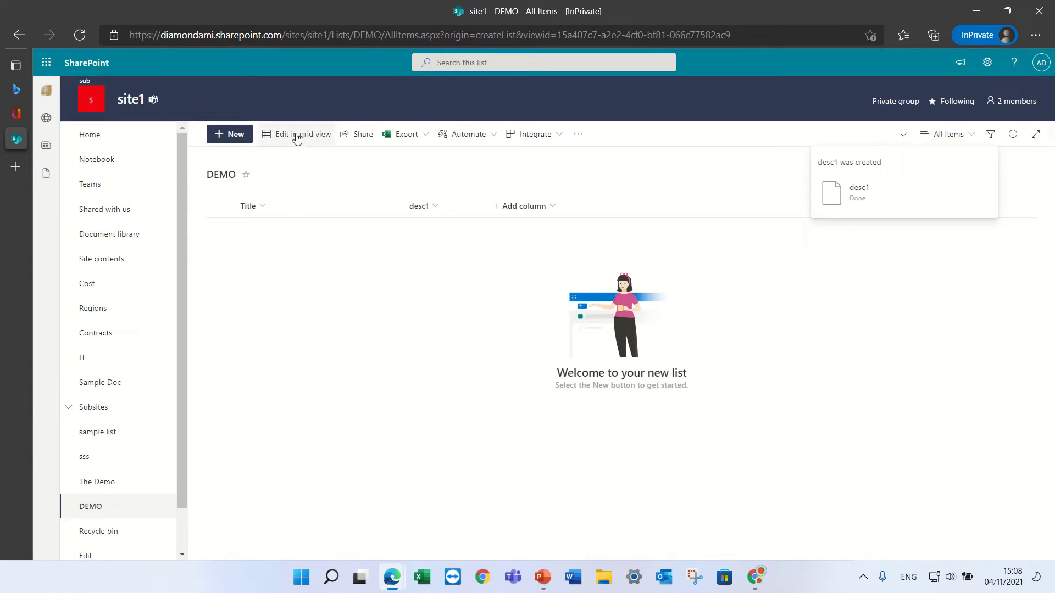
- Start a new DEMO item with the title 'dasdasdas'
{"action": "left_click", "coordinate": [238, 142]}
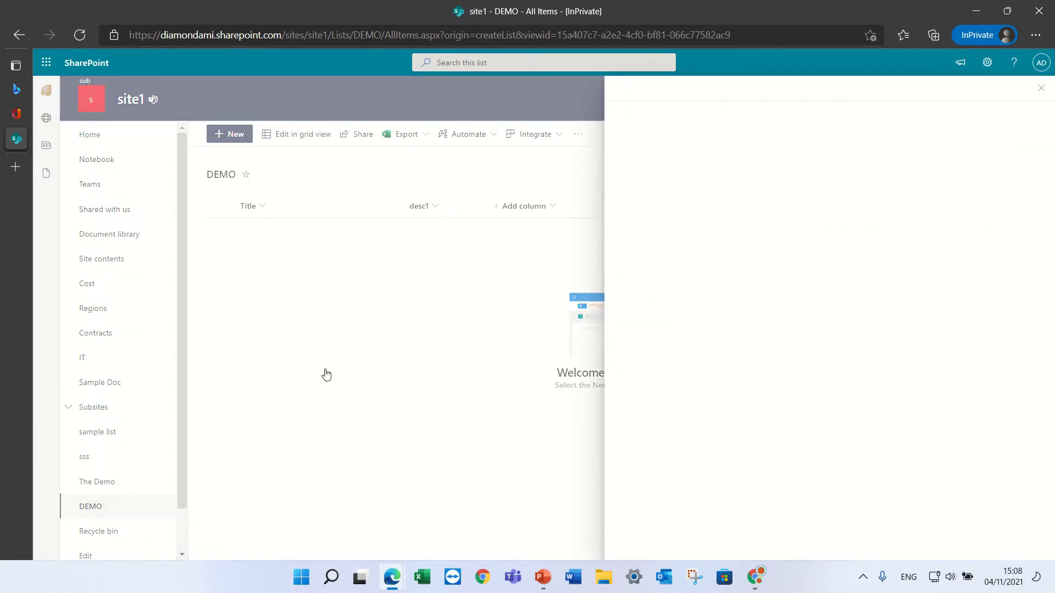
{"action": "type", "text": "dasdasdas"}
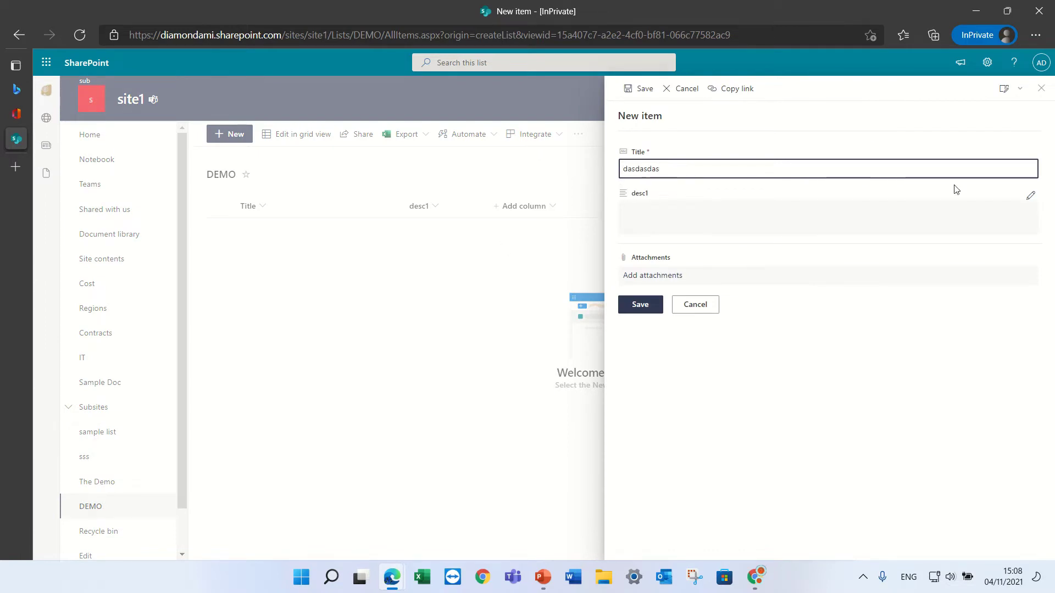
{"action": "left_click", "coordinate": [910, 217]}
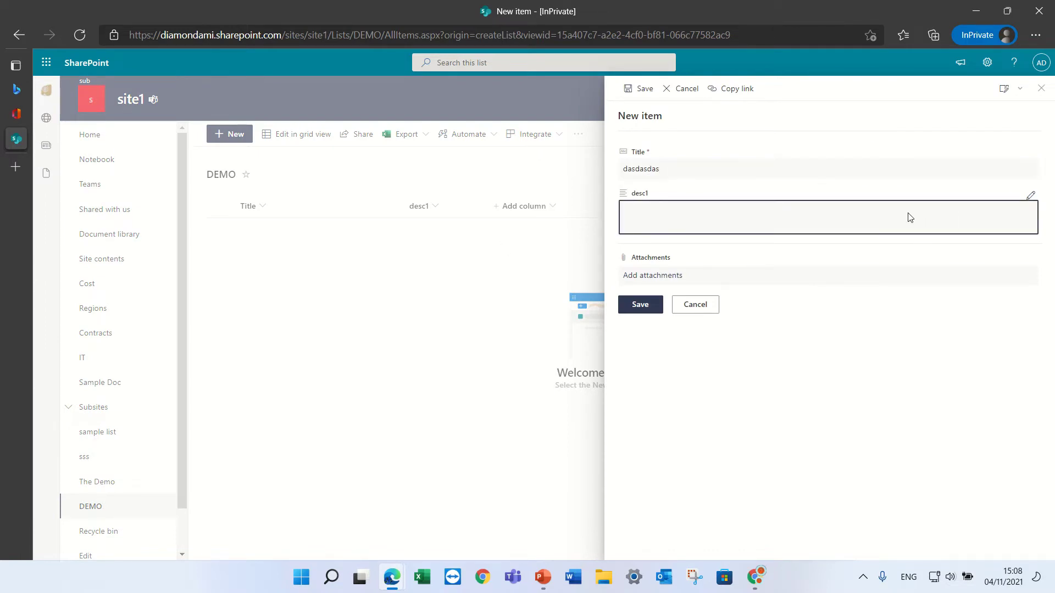
- Try bold and other formatting on 'dasdasdasd' in the desc1 rich-text editor, then cancel the edits
{"action": "left_click", "coordinate": [1031, 197]}
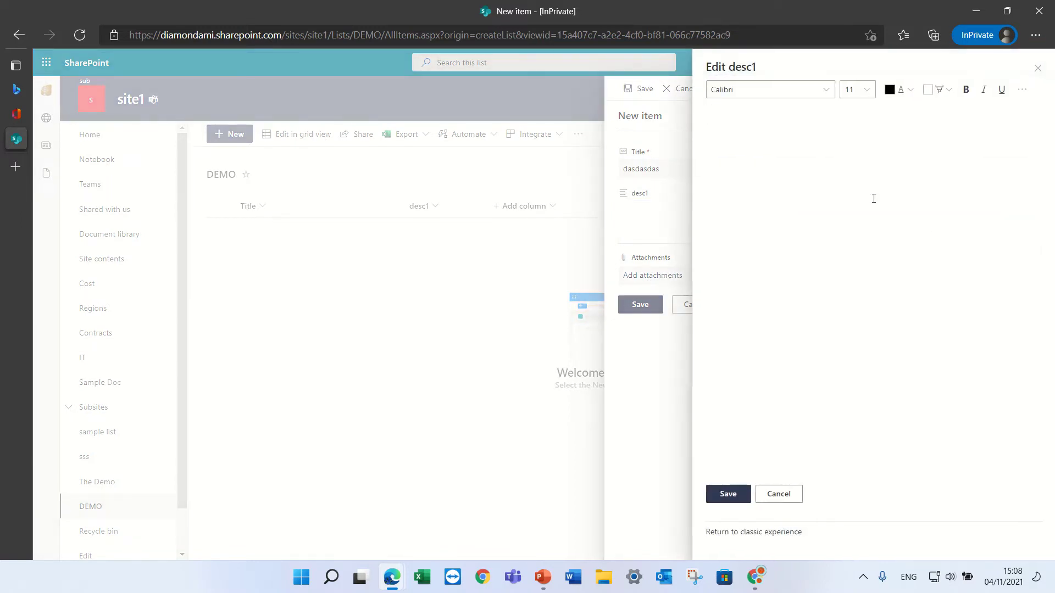
{"action": "type", "text": "dasdasdasdasd"}
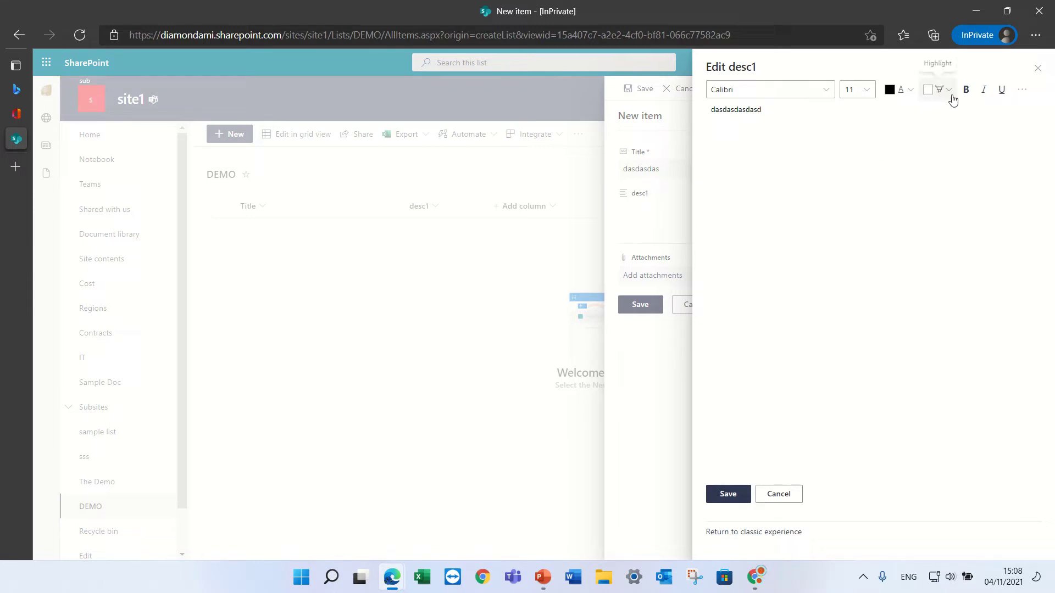
{"action": "left_click", "coordinate": [965, 89]}
{"action": "left_click_drag", "start_coordinate": [763, 108], "coordinate": [742, 110]}
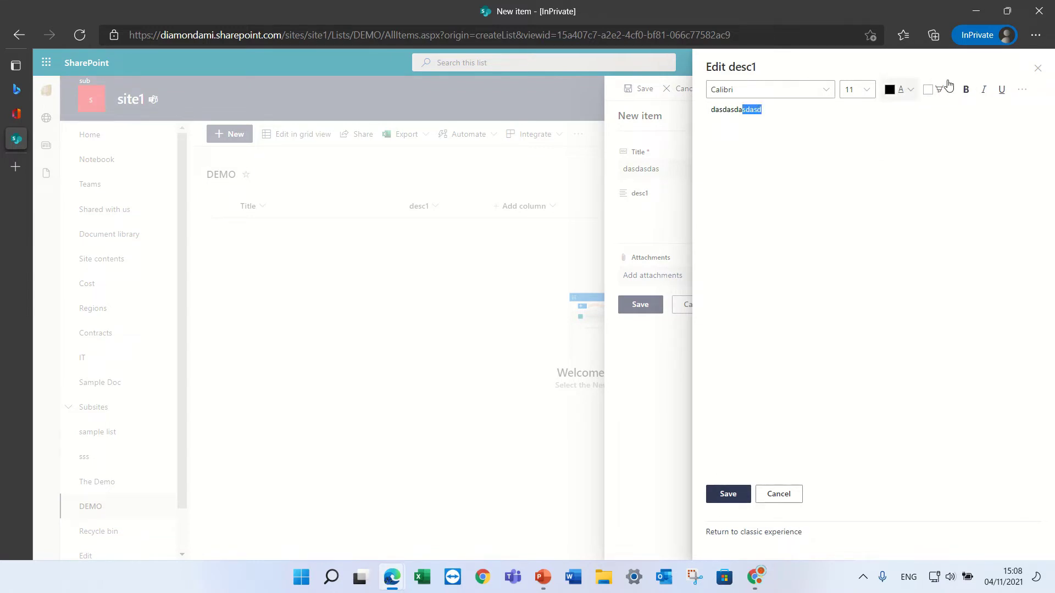
{"action": "left_click", "coordinate": [804, 171]}
{"action": "left_click", "coordinate": [1022, 89]}
{"action": "left_click", "coordinate": [844, 272]}
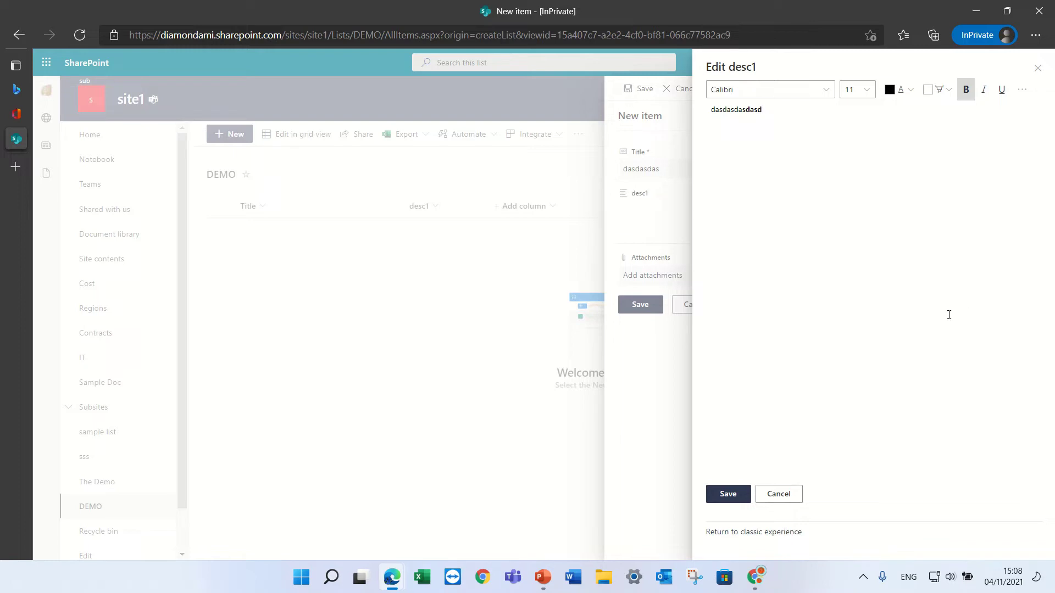
{"action": "left_click", "coordinate": [780, 494]}
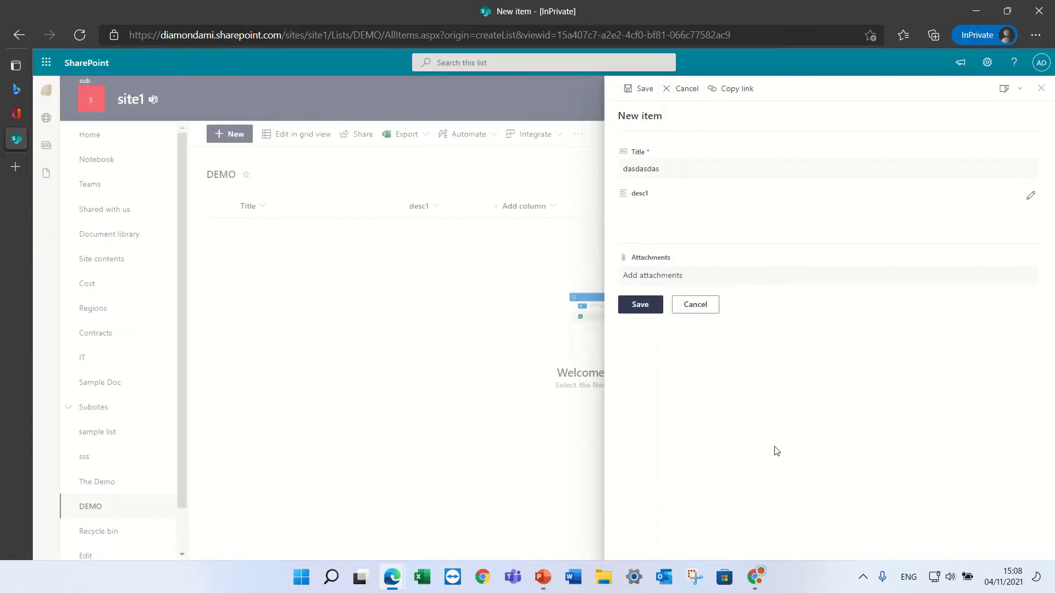
- Discard the new item, switch to grid view and enter the title 'sdadasd'
{"action": "left_click", "coordinate": [704, 311]}
{"action": "left_click", "coordinate": [297, 134]}
{"action": "type", "text": "sdadasd"}
{"action": "left_click", "coordinate": [322, 231]}
- Enter the desc1 text for the sdadasd row and widen the desc1 column
{"action": "left_click", "coordinate": [322, 233]}
{"action": "type", "text": "das"}
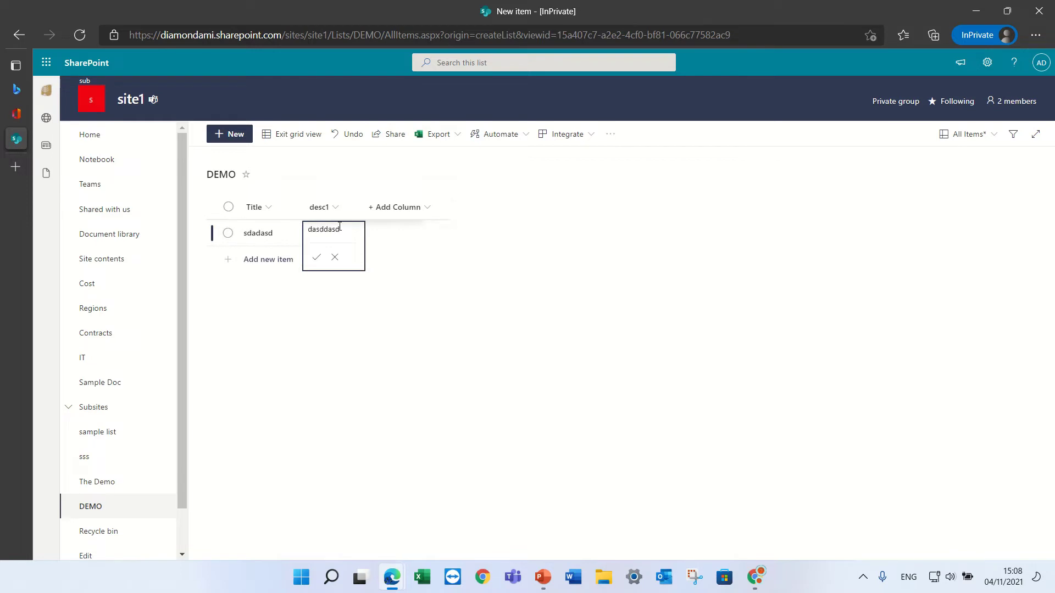
{"action": "left_click_drag", "start_coordinate": [339, 227], "coordinate": [295, 233]}
{"action": "left_click_drag", "start_coordinate": [364, 204], "coordinate": [901, 155]}
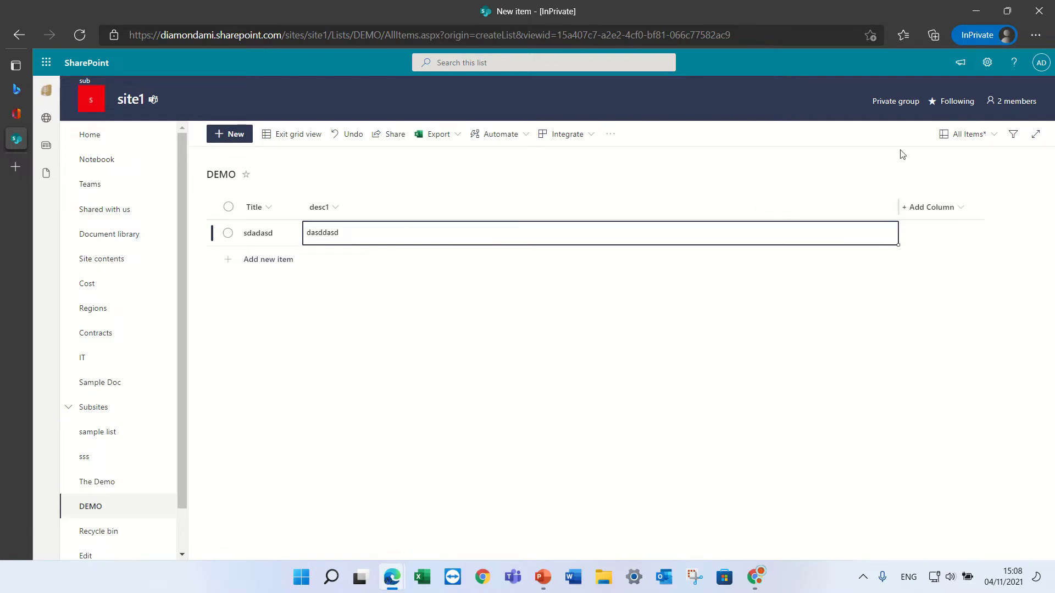
{"action": "left_click", "coordinate": [402, 234]}
{"action": "left_click", "coordinate": [335, 257]}
{"action": "left_click", "coordinate": [336, 230]}
{"action": "left_click", "coordinate": [321, 259]}
{"action": "left_click", "coordinate": [300, 147]}
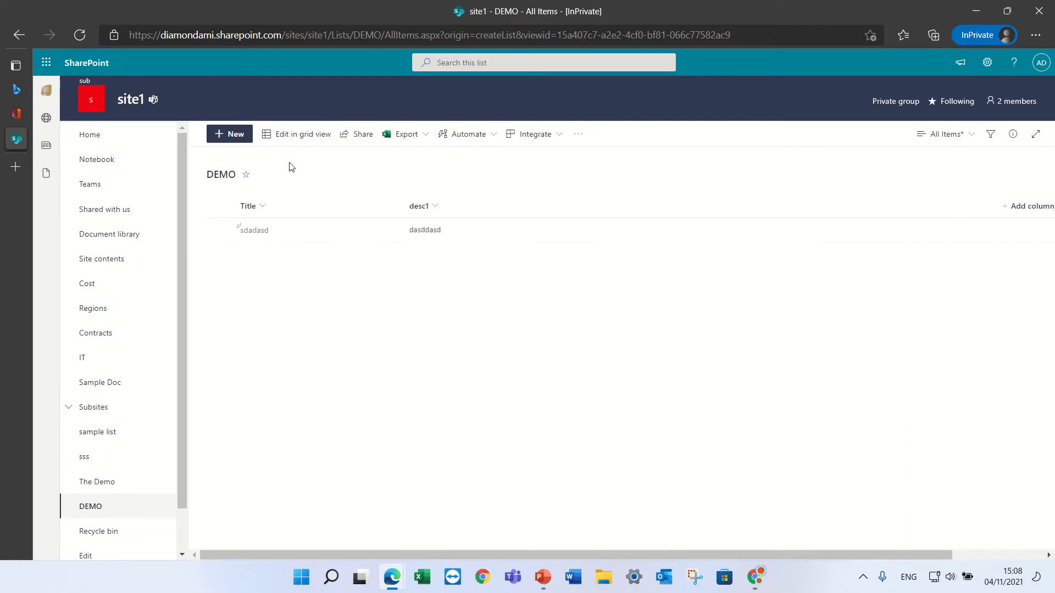
{"action": "left_click", "coordinate": [284, 136]}
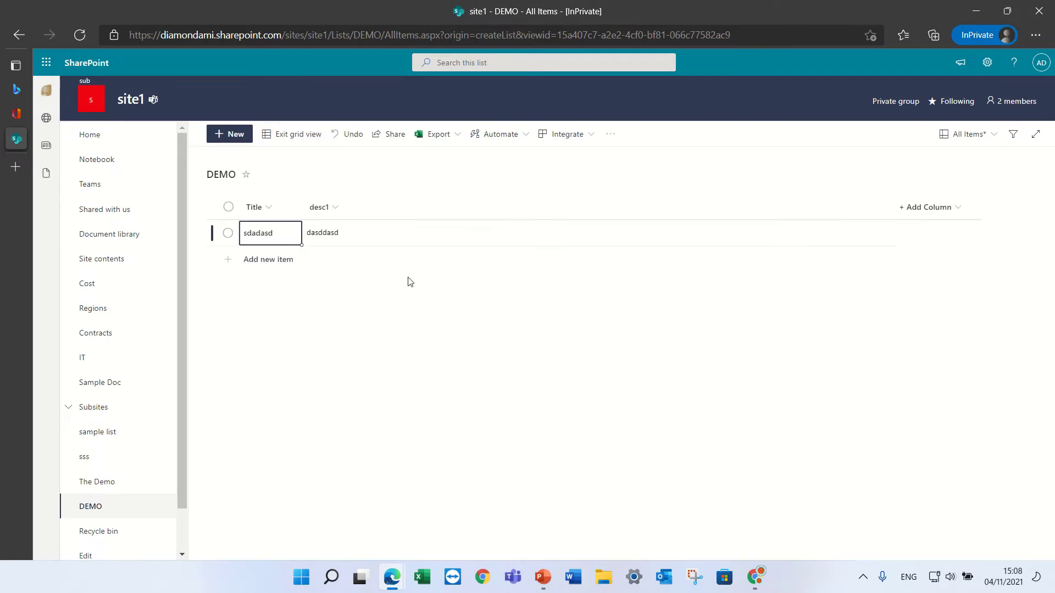
- In the desc1 cell, make 'asd' bold and the leading 'dasd' italic and underlined
{"action": "left_click", "coordinate": [396, 229]}
{"action": "left_click", "coordinate": [387, 233]}
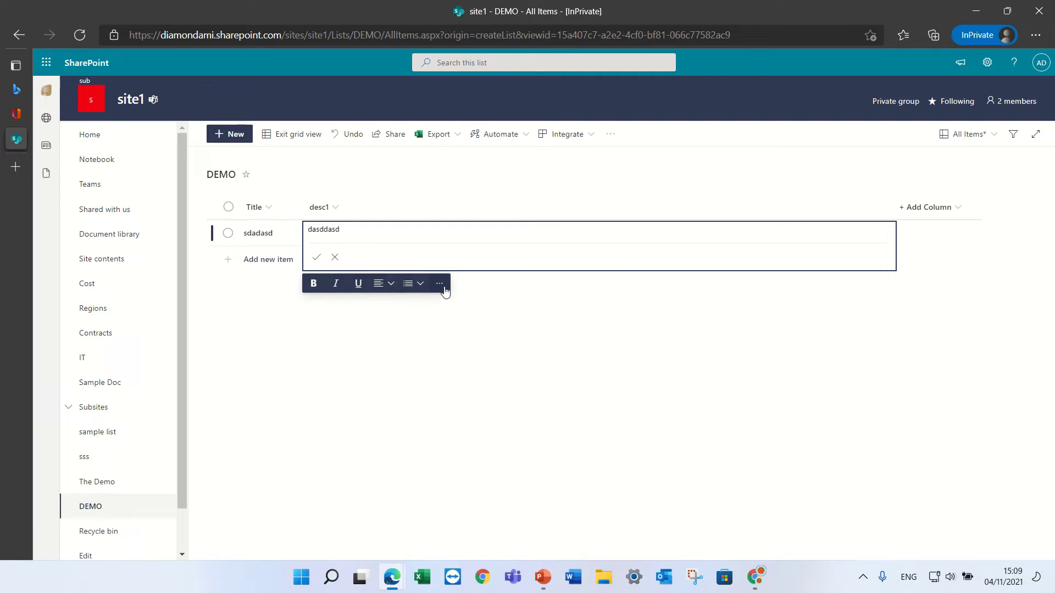
{"action": "left_click", "coordinate": [311, 283]}
{"action": "left_click", "coordinate": [438, 215]}
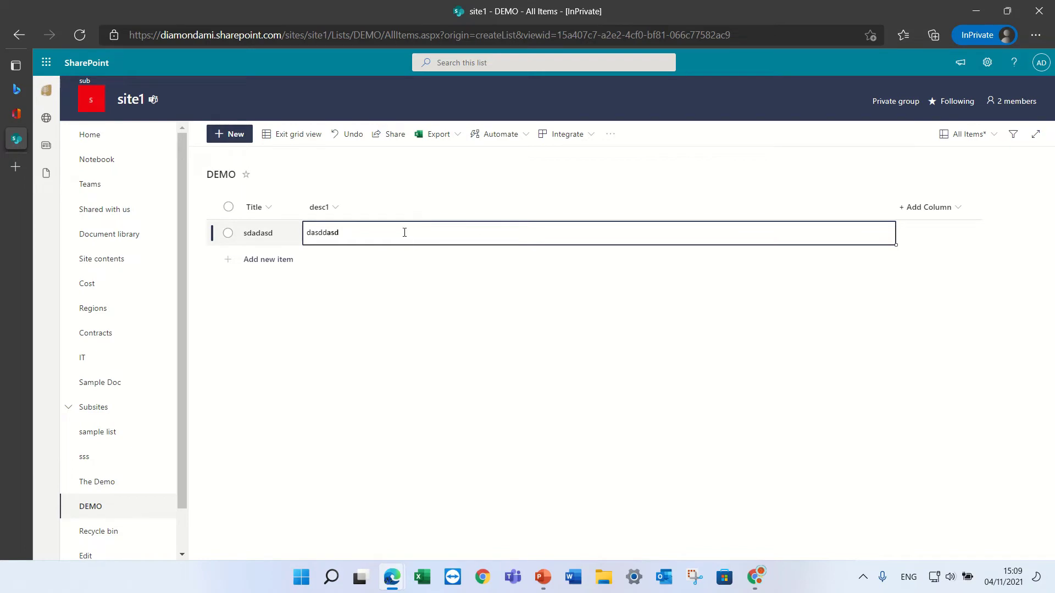
{"action": "left_click", "coordinate": [404, 233]}
{"action": "left_click_drag", "start_coordinate": [324, 229], "coordinate": [297, 235]}
{"action": "left_click", "coordinate": [336, 284]}
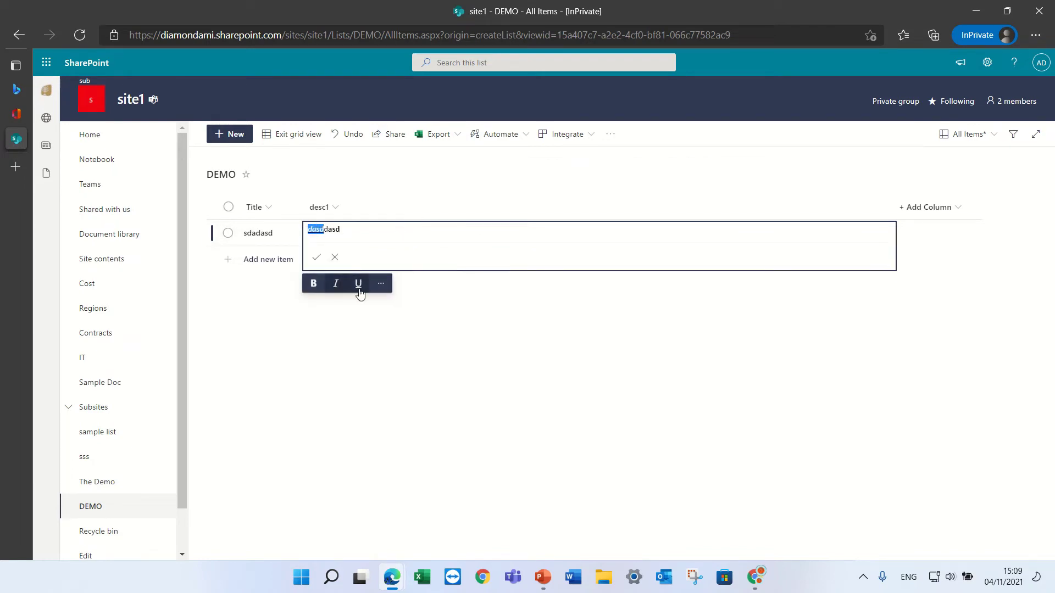
{"action": "left_click", "coordinate": [358, 286]}
- Add new lines 'fsdfsdfsdsdfdsfsdf', 'sdf', 'fsd' and 'sdf sdf' below the text
{"action": "left_click", "coordinate": [356, 233]}
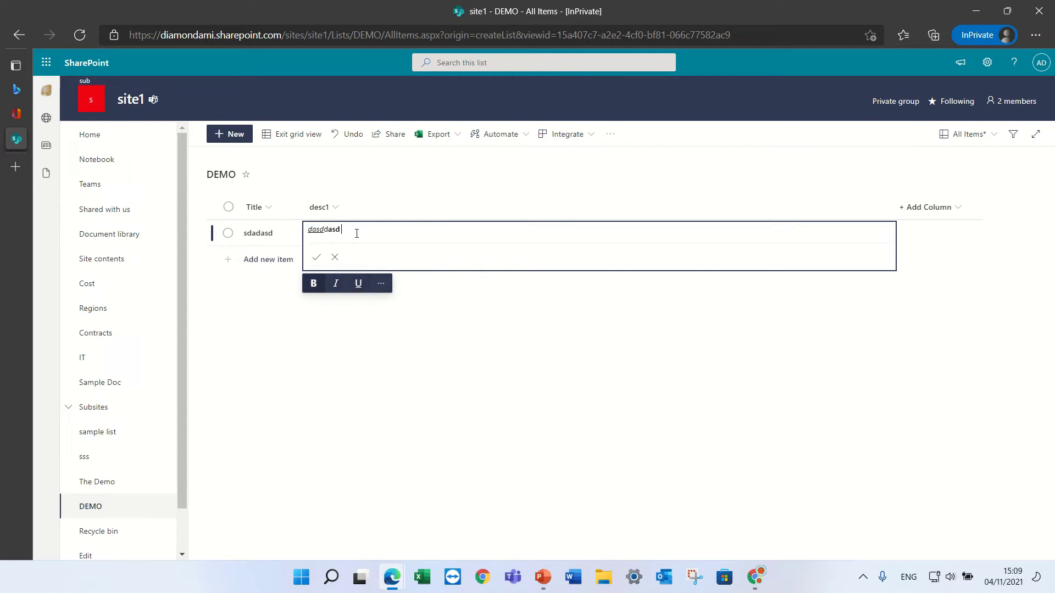
{"action": "key", "text": "Return"}
{"action": "key", "text": "Return"}
{"action": "type", "text": "fsdfsdfsd"}
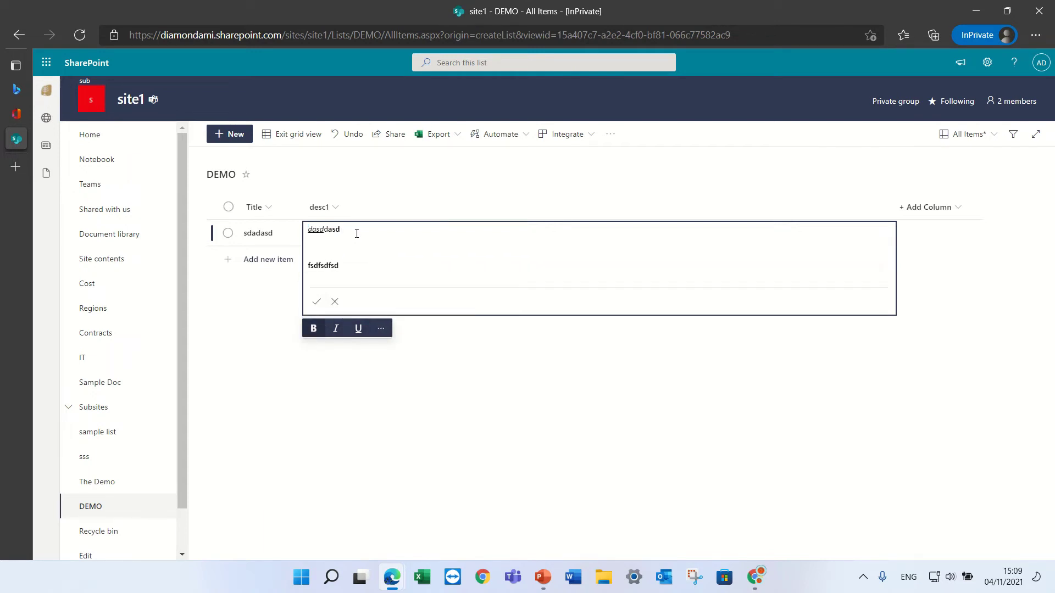
{"action": "type", "text": "sdfdsfsdf"}
{"action": "key", "text": "Return"}
{"action": "type", "text": "sdf"}
{"action": "key", "text": "Return"}
{"action": "type", "text": "fsd"}
{"action": "key", "text": "Return"}
{"action": "type", "text": "sdf sdf"}
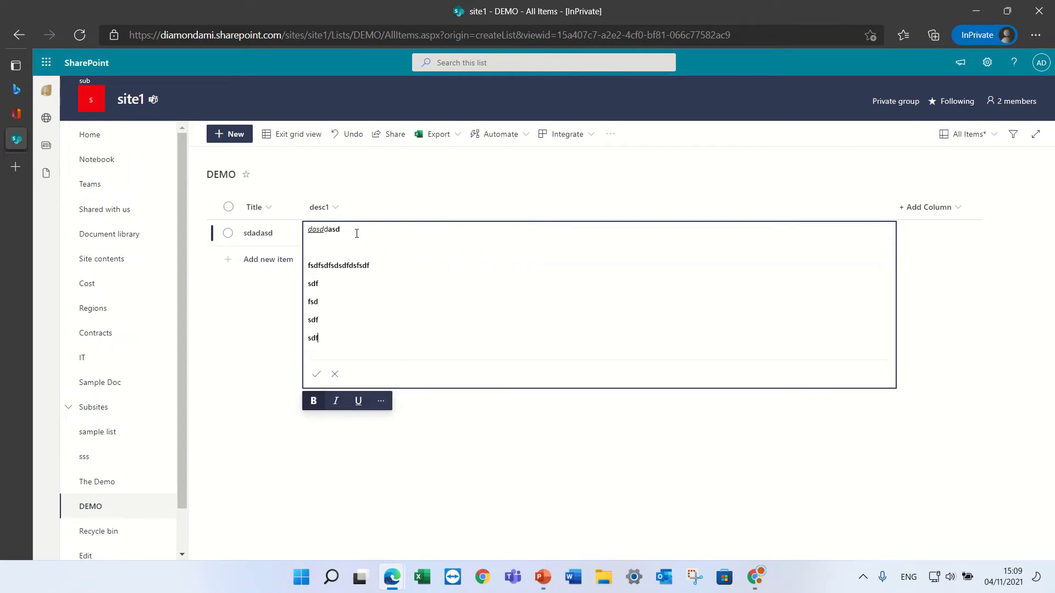
{"action": "left_click_drag", "start_coordinate": [335, 304], "coordinate": [299, 290]}
- Colour the selected sdf and fsd lines green
{"action": "left_click", "coordinate": [381, 404]}
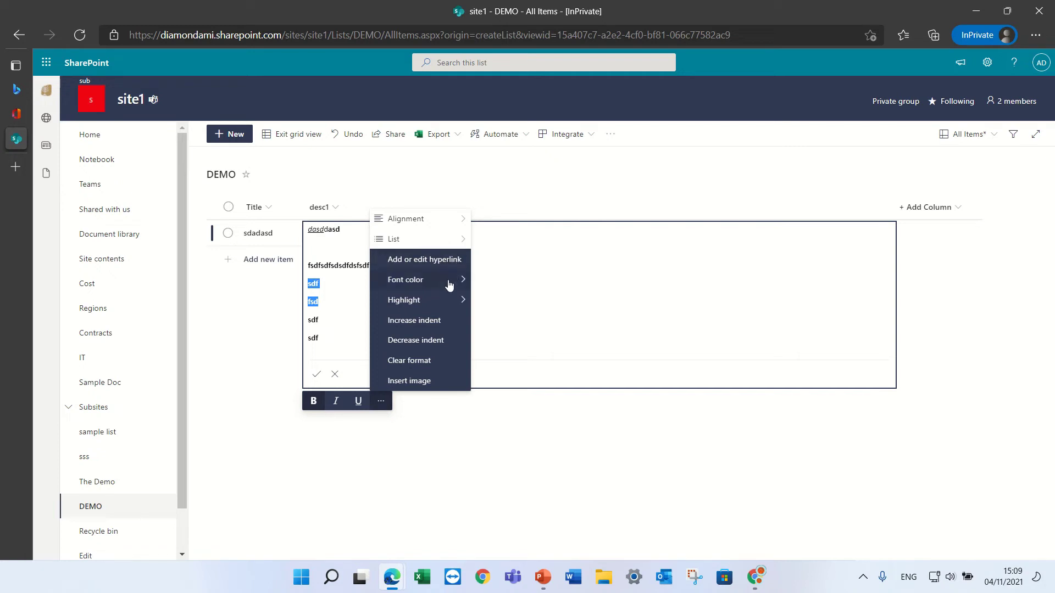
{"action": "mouse_move", "coordinate": [455, 280]}
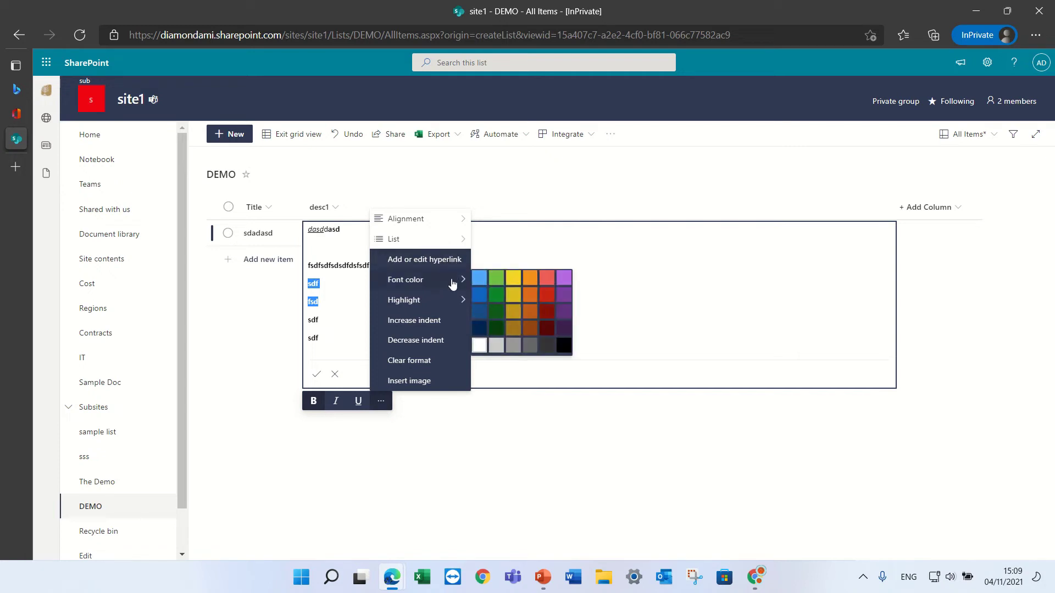
{"action": "left_click", "coordinate": [497, 278]}
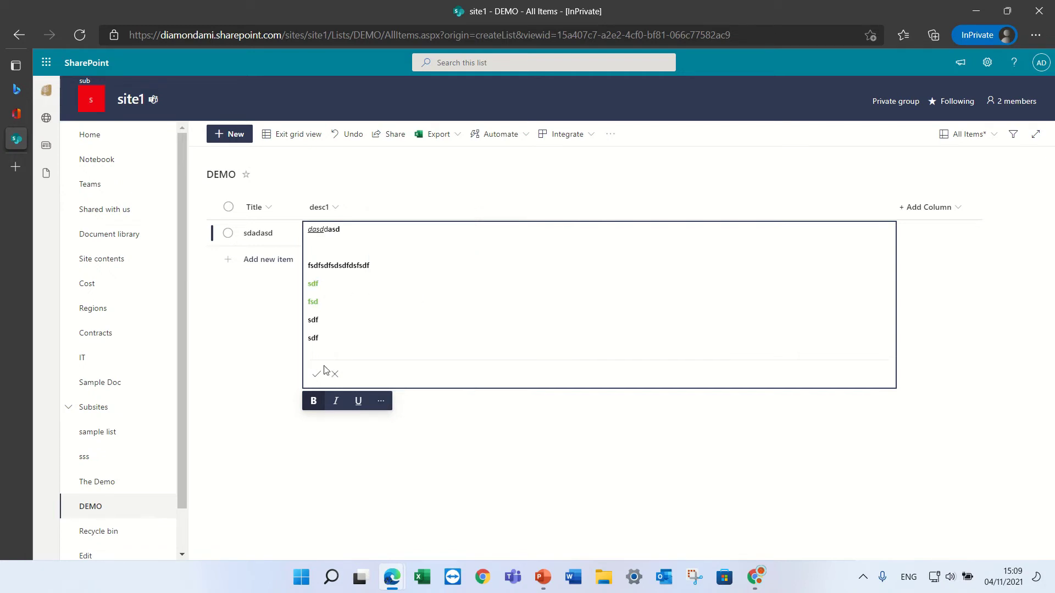
- Indent then outdent the last two sdf lines, clear their formatting, and start inserting an image
{"action": "left_click_drag", "start_coordinate": [322, 333], "coordinate": [310, 317]}
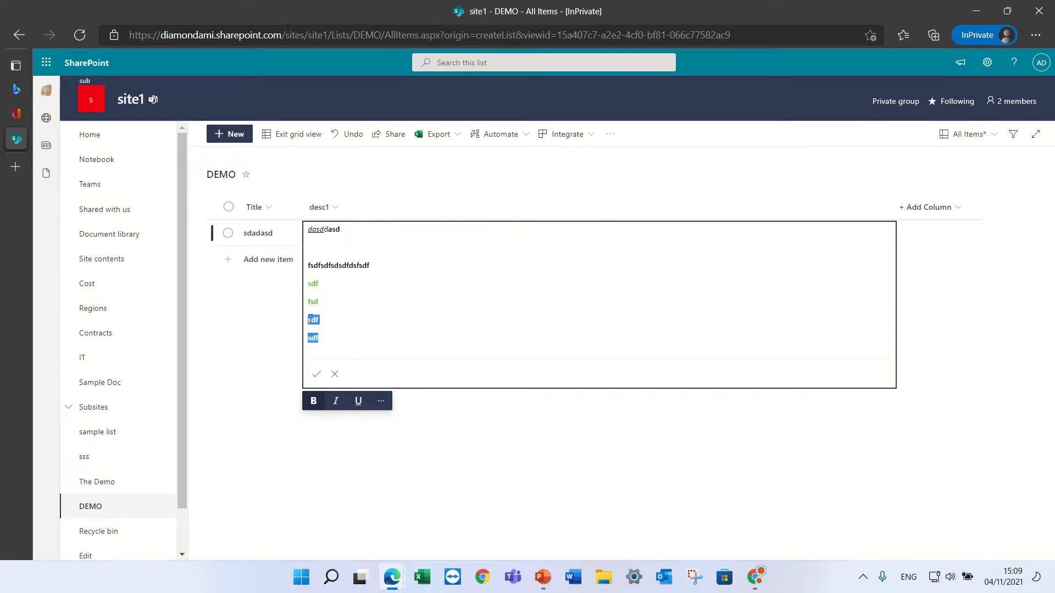
{"action": "left_click", "coordinate": [388, 402]}
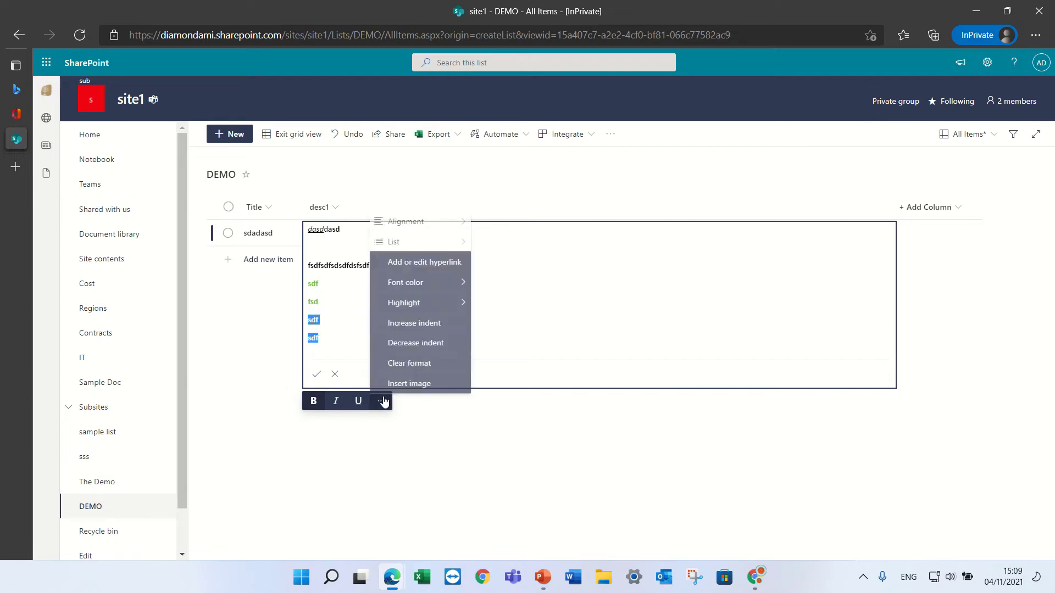
{"action": "left_click", "coordinate": [417, 323]}
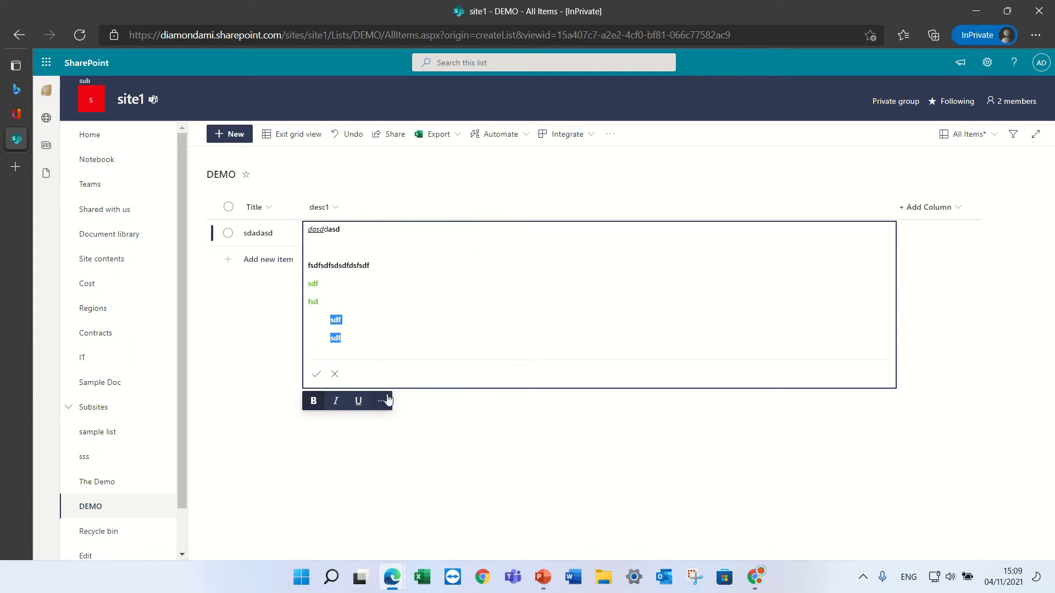
{"action": "left_click", "coordinate": [384, 400]}
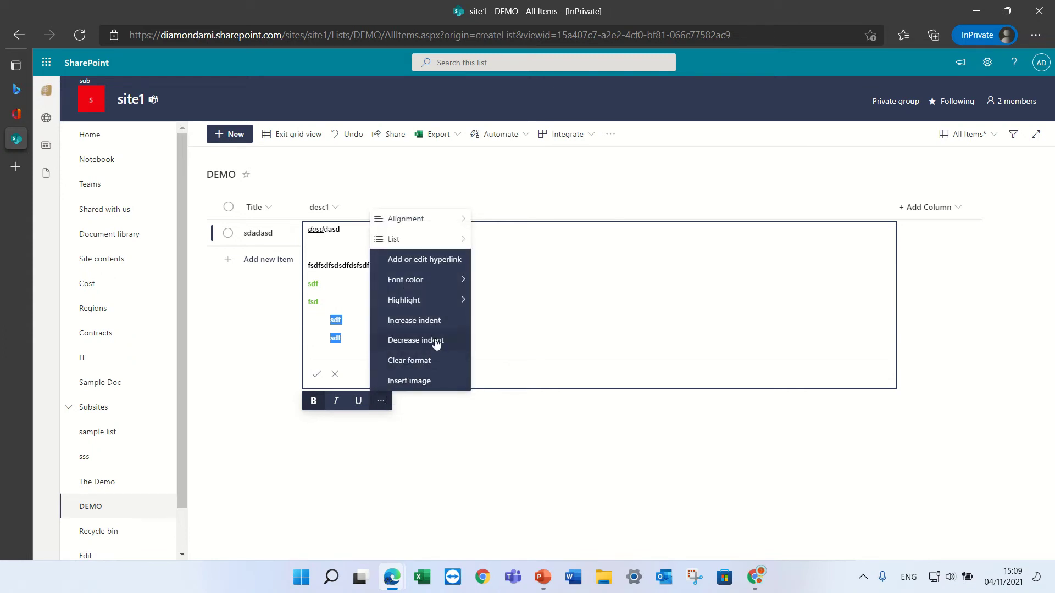
{"action": "left_click", "coordinate": [437, 342]}
{"action": "left_click", "coordinate": [381, 401]}
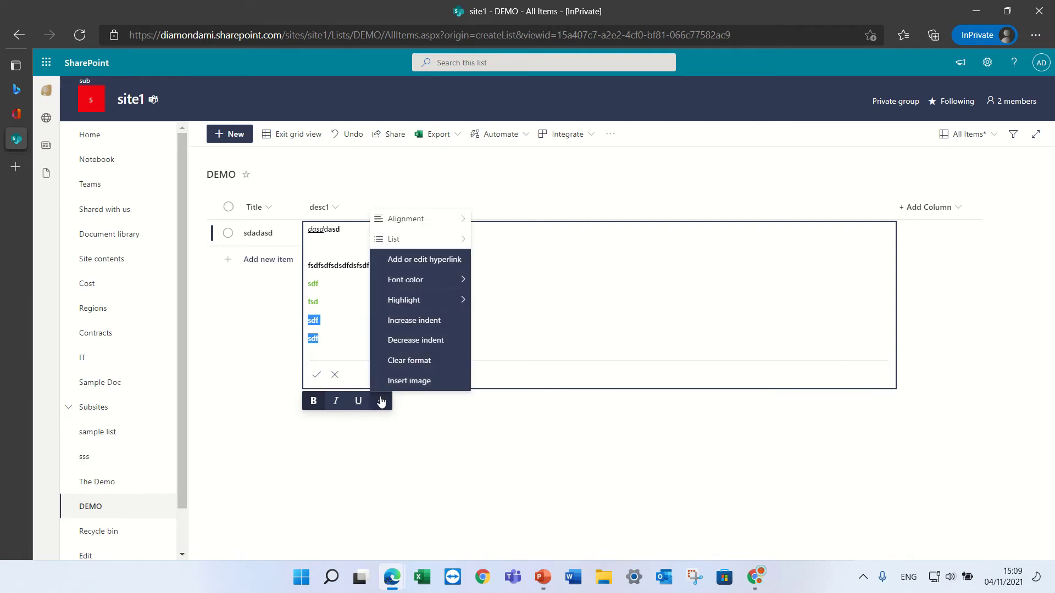
{"action": "left_click", "coordinate": [414, 361]}
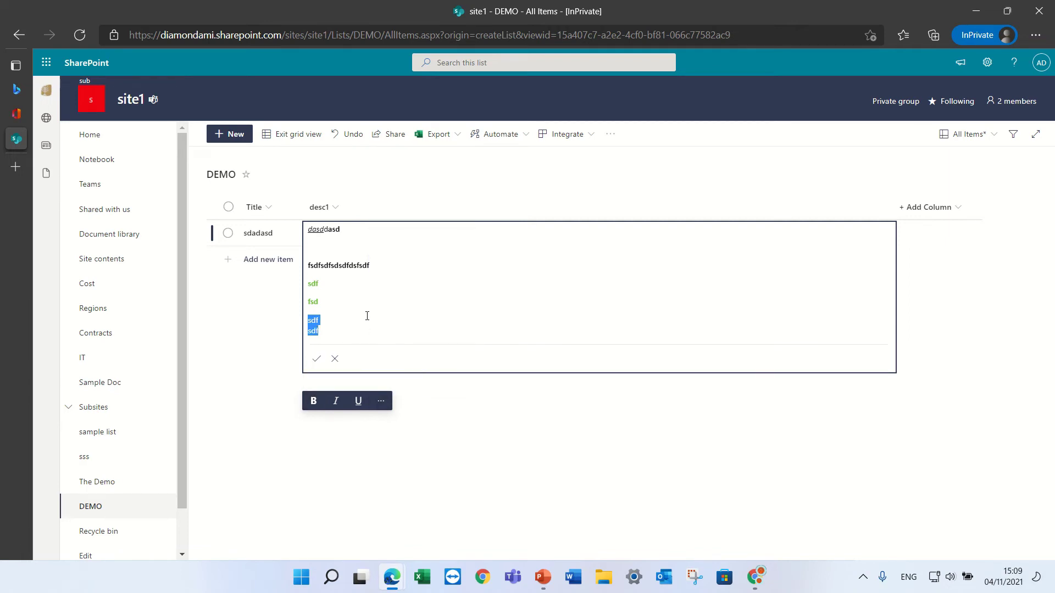
{"action": "left_click", "coordinate": [367, 316]}
{"action": "left_click", "coordinate": [381, 401]}
{"action": "left_click", "coordinate": [399, 382]}
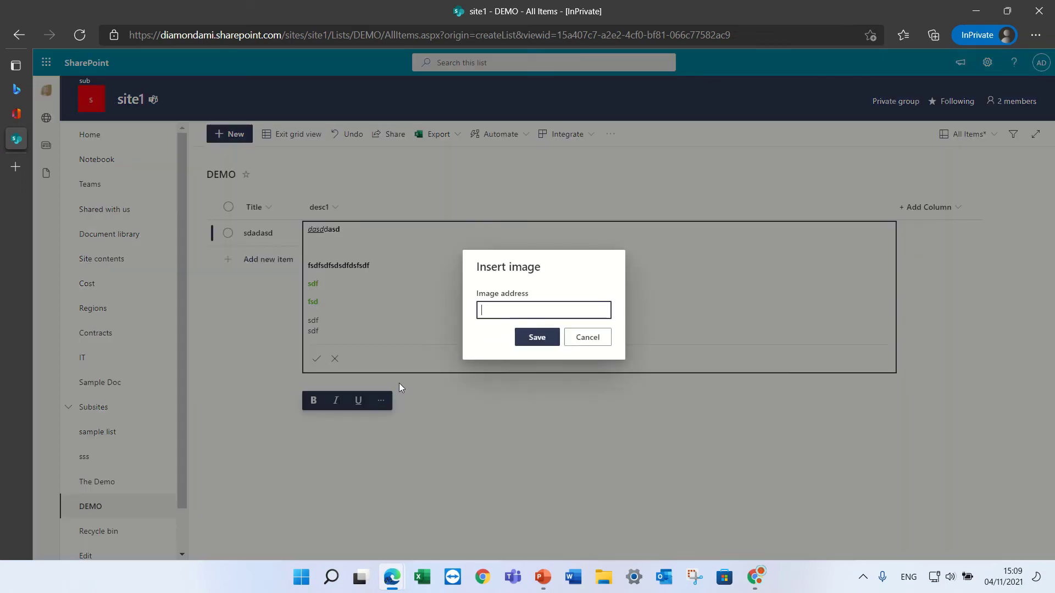
- Cancel the Insert image dialog without adding an image
{"action": "left_click", "coordinate": [587, 337]}
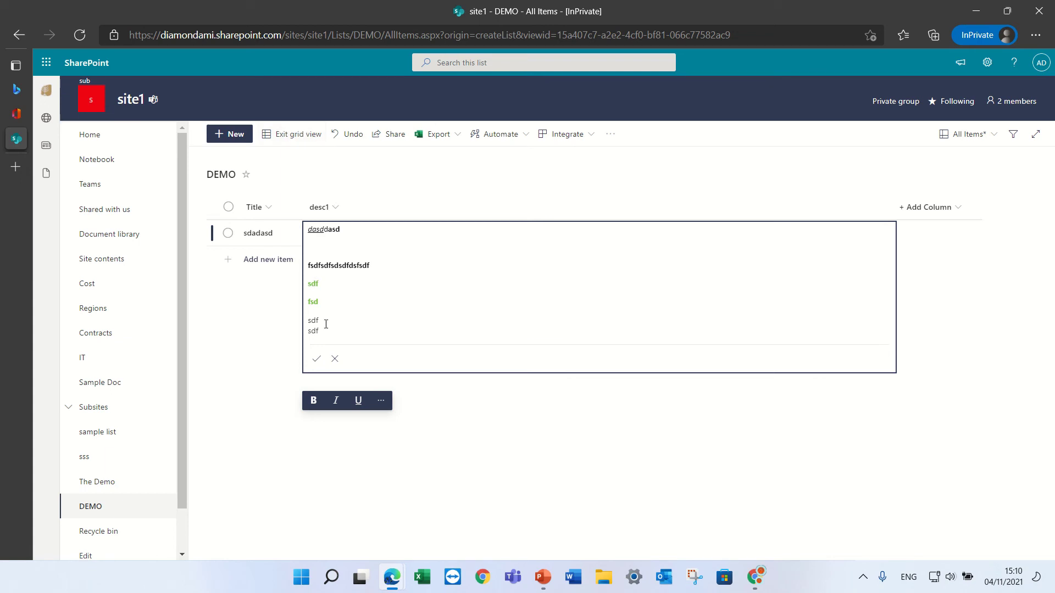
- Resize the desc1 column in the grid, ending much wider
{"action": "left_click_drag", "start_coordinate": [316, 331], "coordinate": [307, 227]}
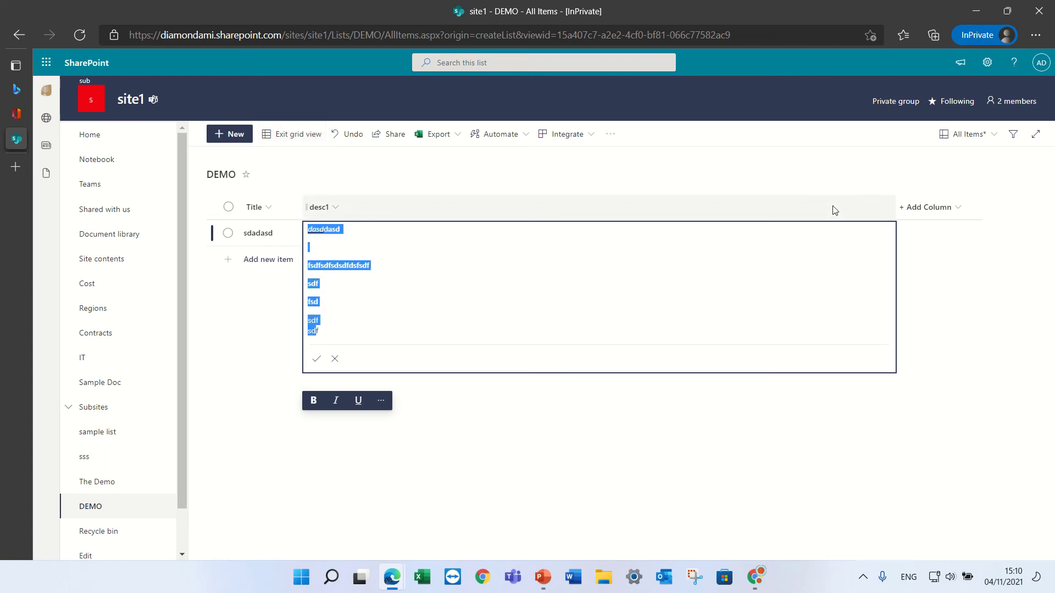
{"action": "left_click_drag", "start_coordinate": [907, 206], "coordinate": [224, 311]}
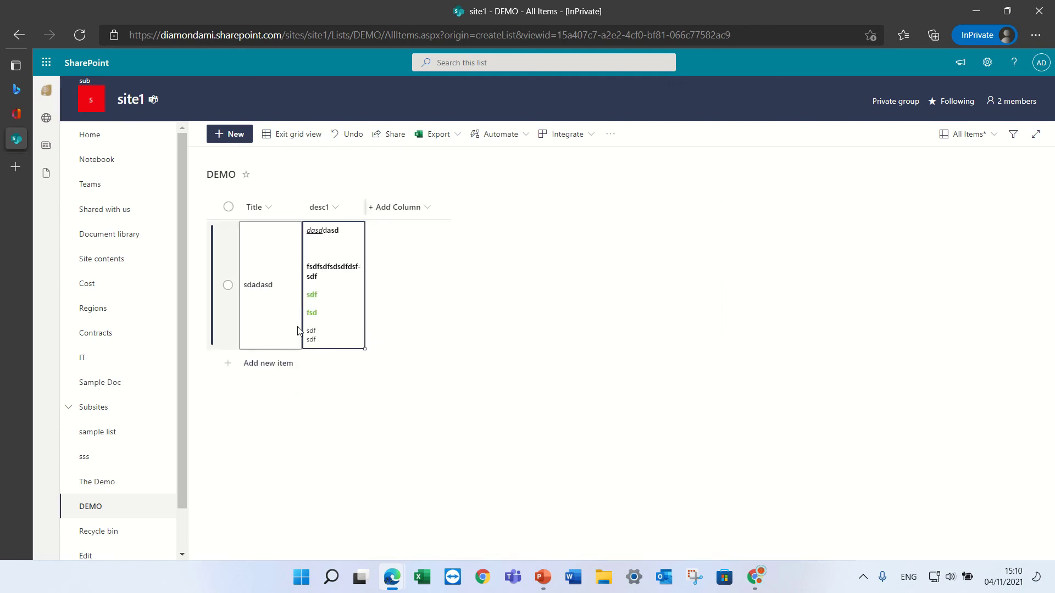
{"action": "left_click", "coordinate": [322, 251]}
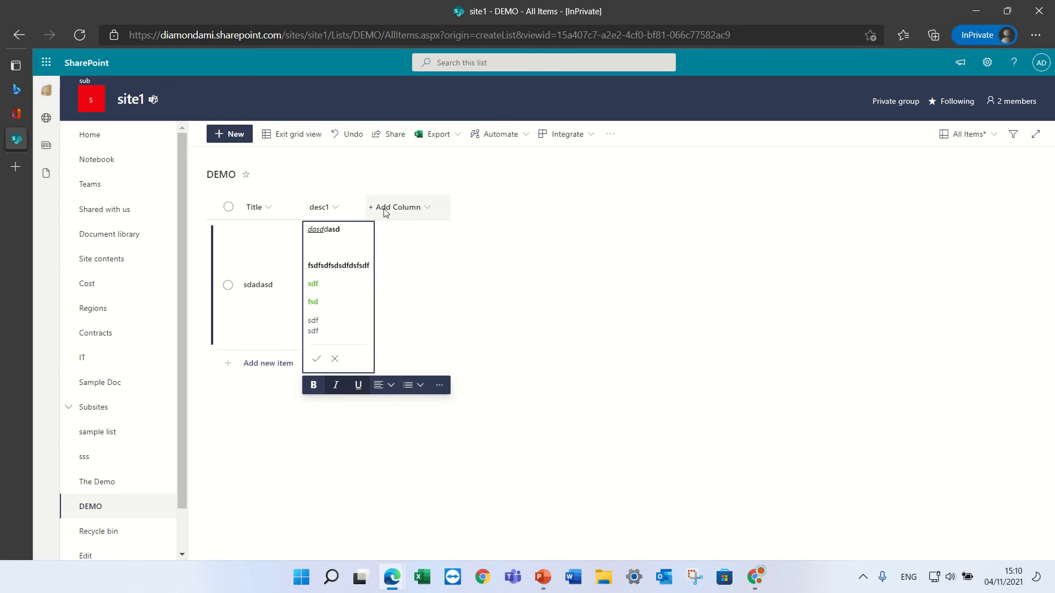
{"action": "left_click_drag", "start_coordinate": [364, 207], "coordinate": [638, 222]}
- Set the All Items view rows to Fixed height and exit grid view
{"action": "left_click", "coordinate": [989, 135]}
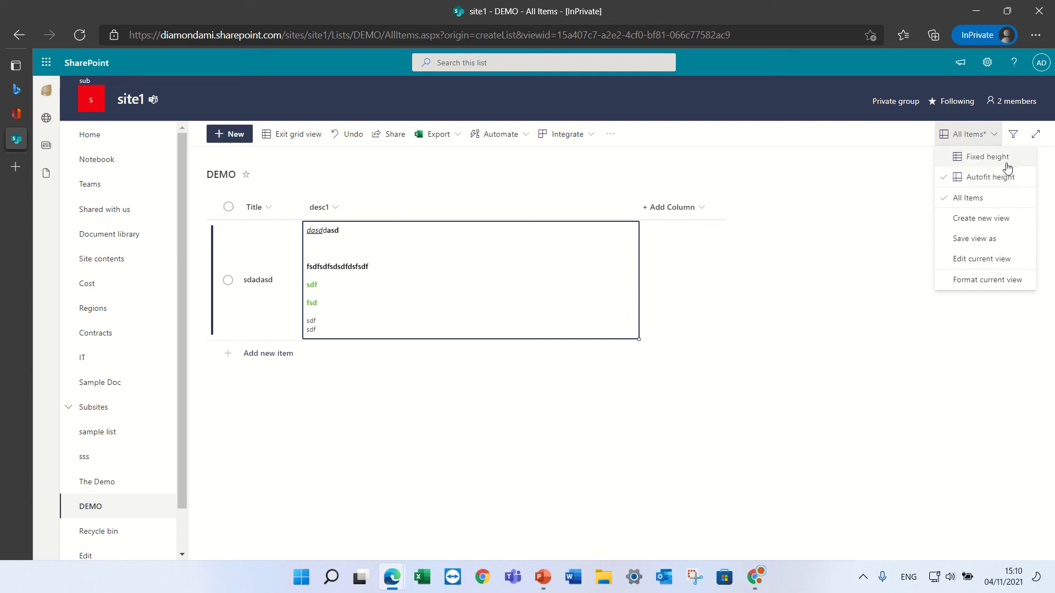
{"action": "left_click", "coordinate": [1002, 158]}
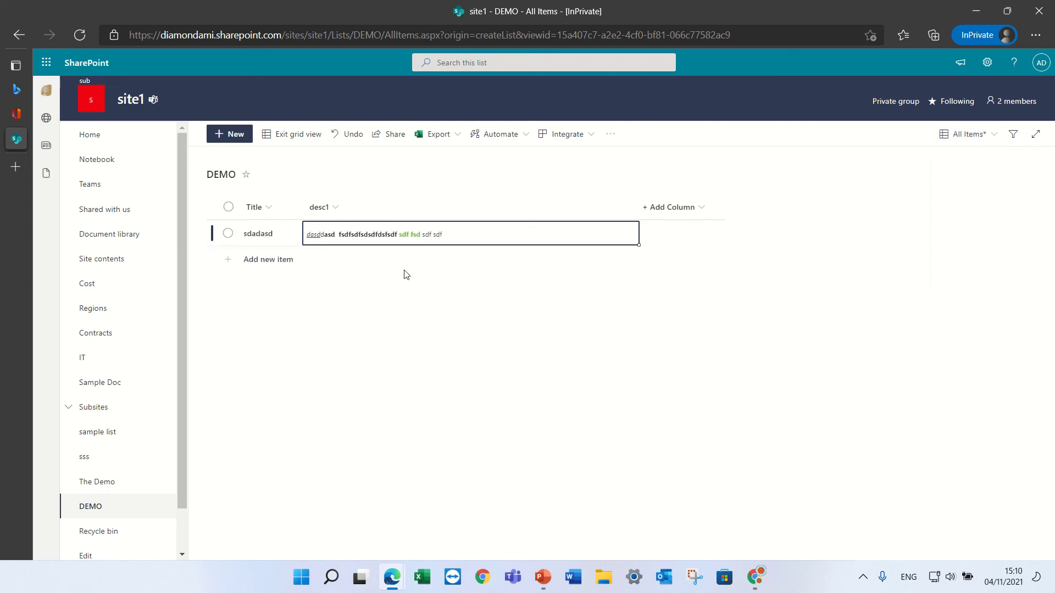
{"action": "left_click", "coordinate": [282, 139]}
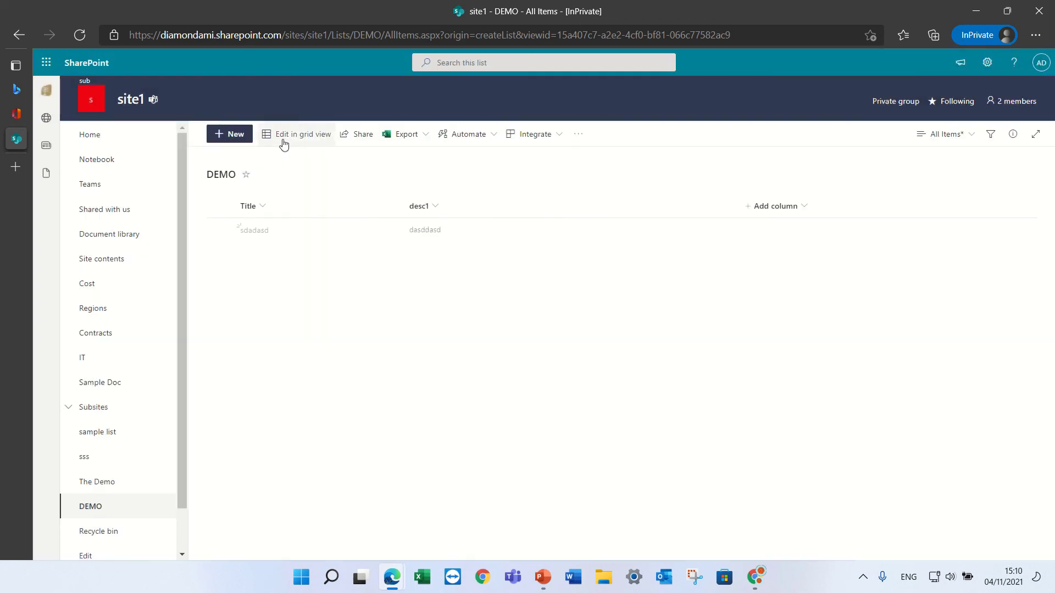